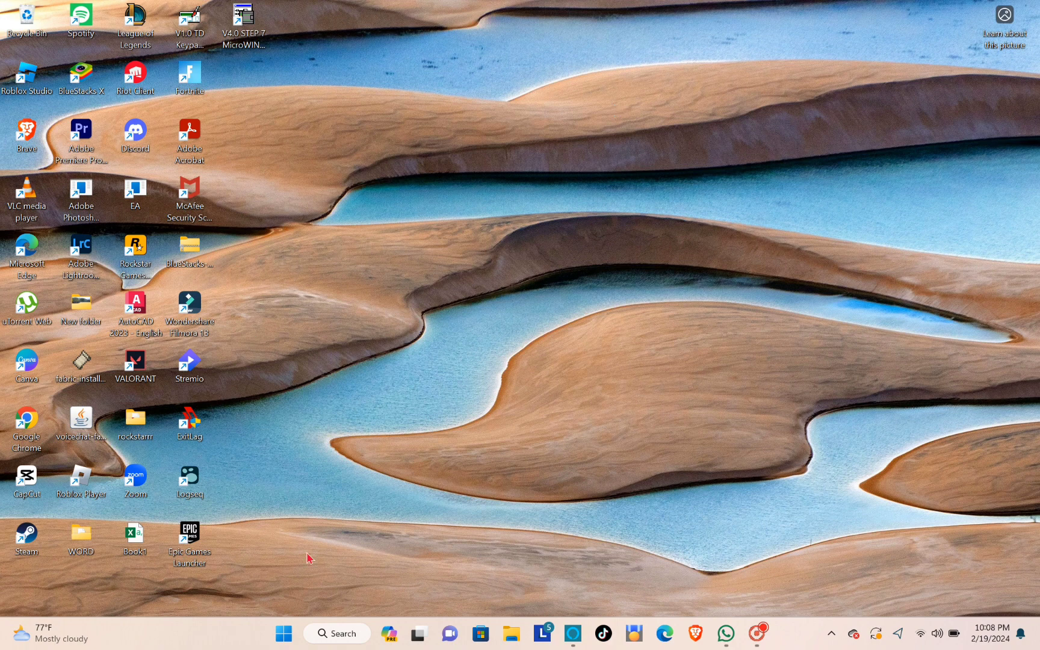
# Step: Open the Network Connections window by running the command ncpa.cpl
pyautogui.rightClick(286, 643)
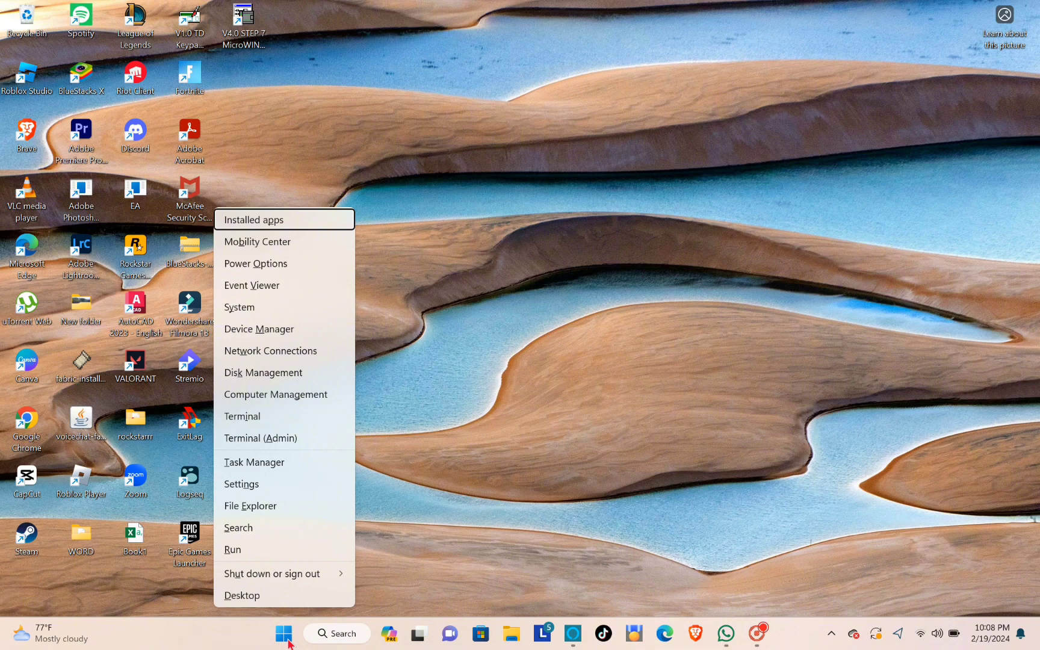
pyautogui.click(240, 550)
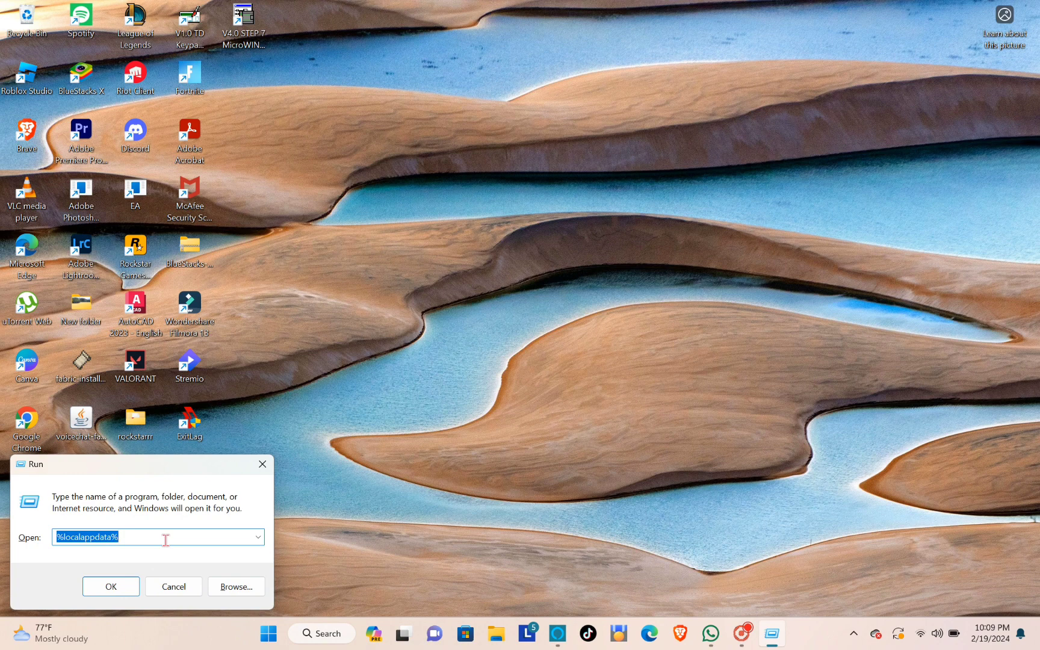
pyautogui.write('nc')
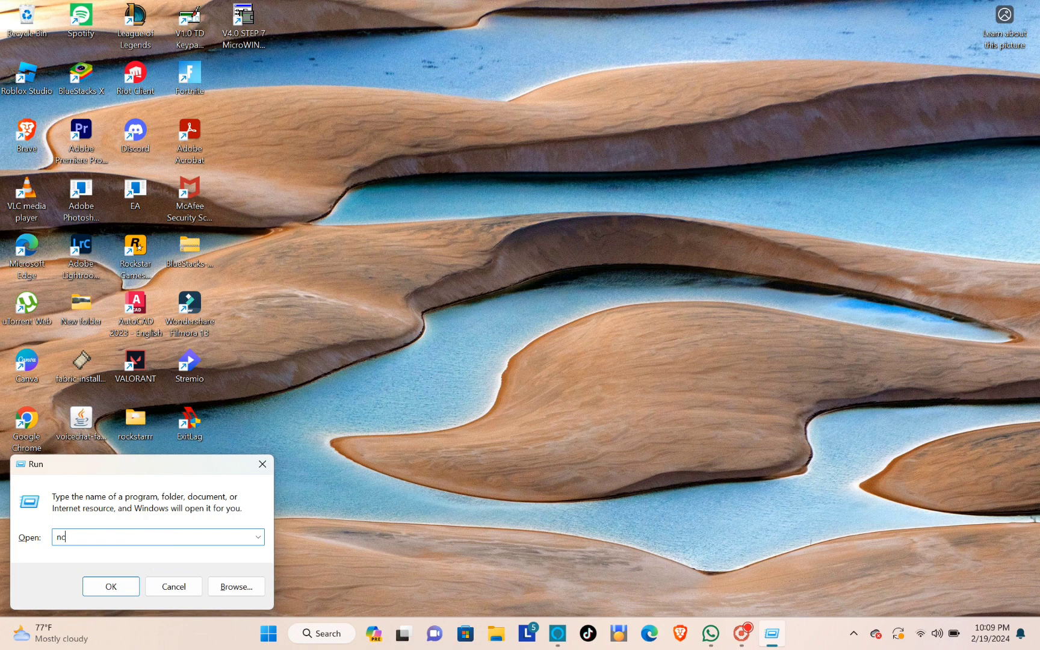
pyautogui.write('pa.cpl')
pyautogui.click(114, 589)
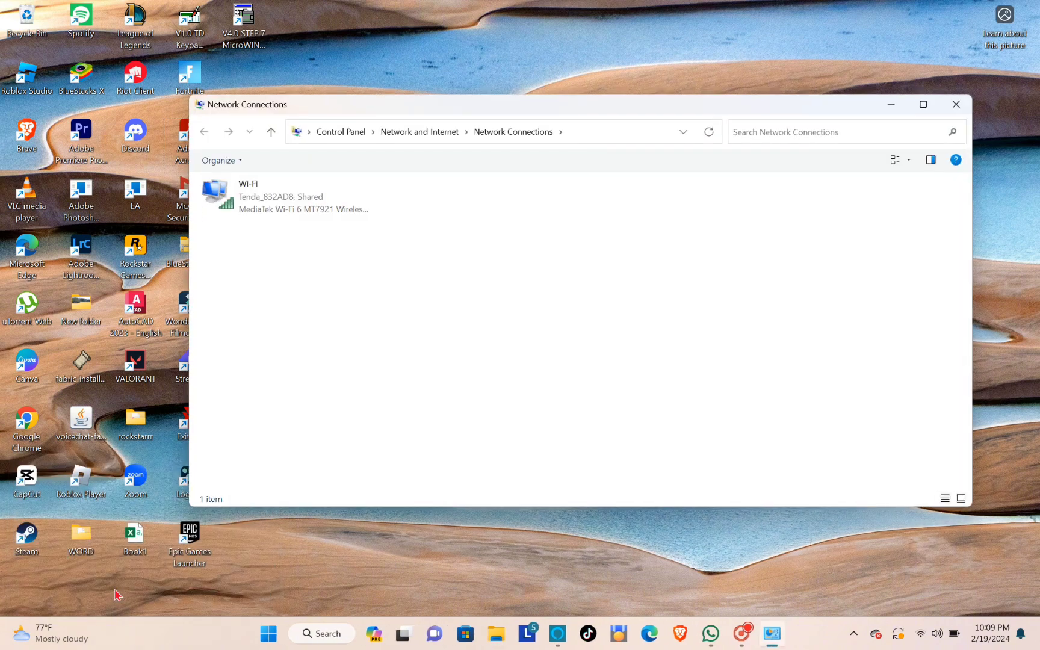
# Step: Open the Internet Protocol Version 4 (TCP/IPv4) properties of the Wi-Fi connection
pyautogui.doubleClick(280, 201)
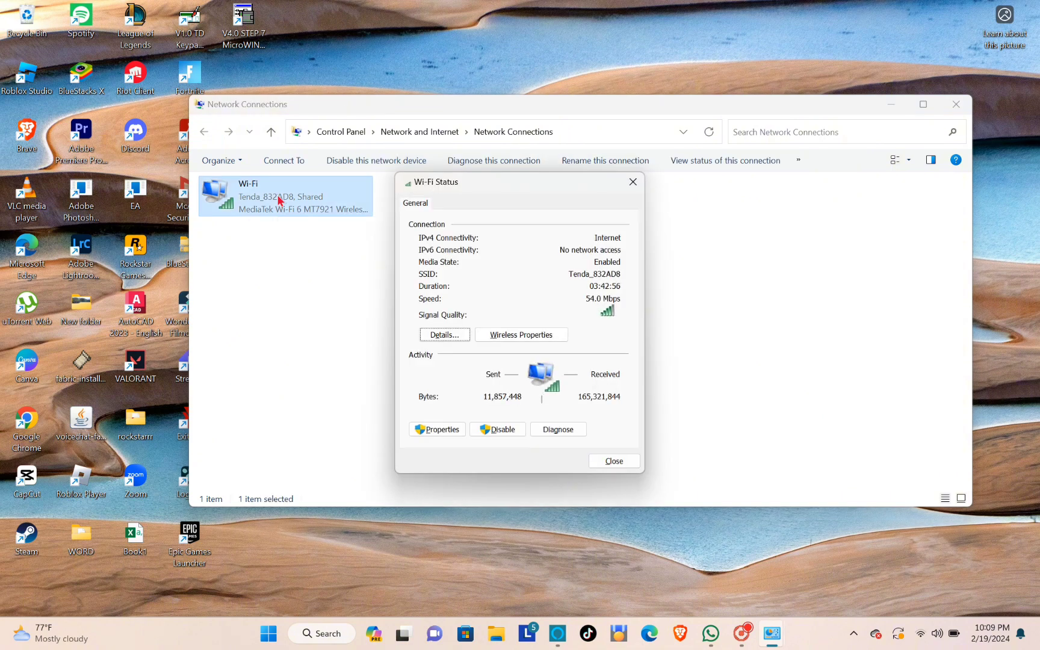
pyautogui.rightClick(280, 201)
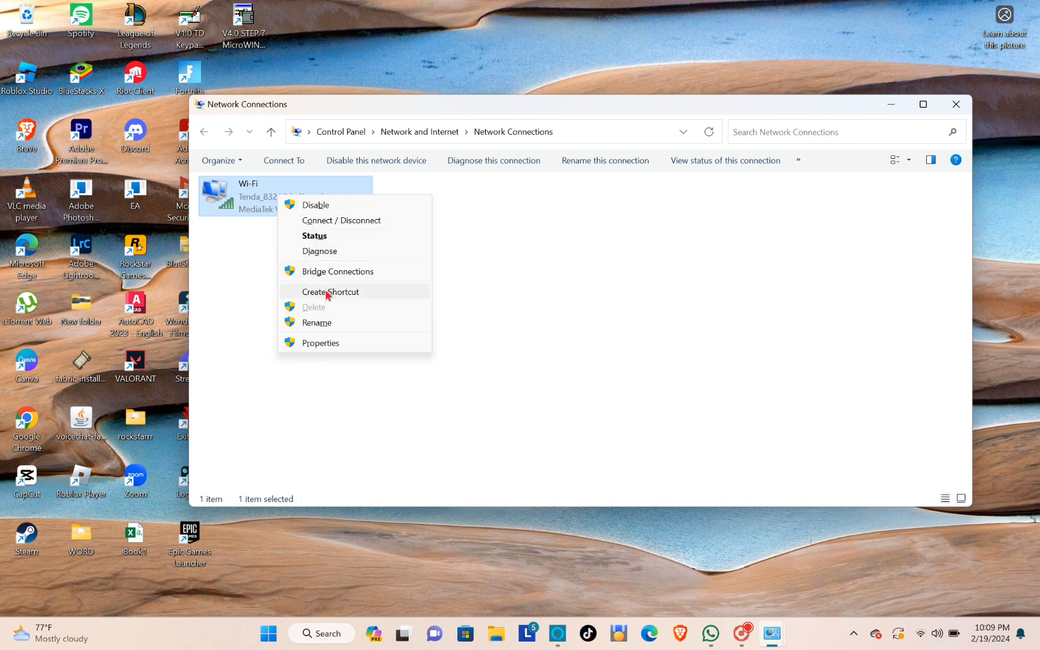
pyautogui.click(328, 343)
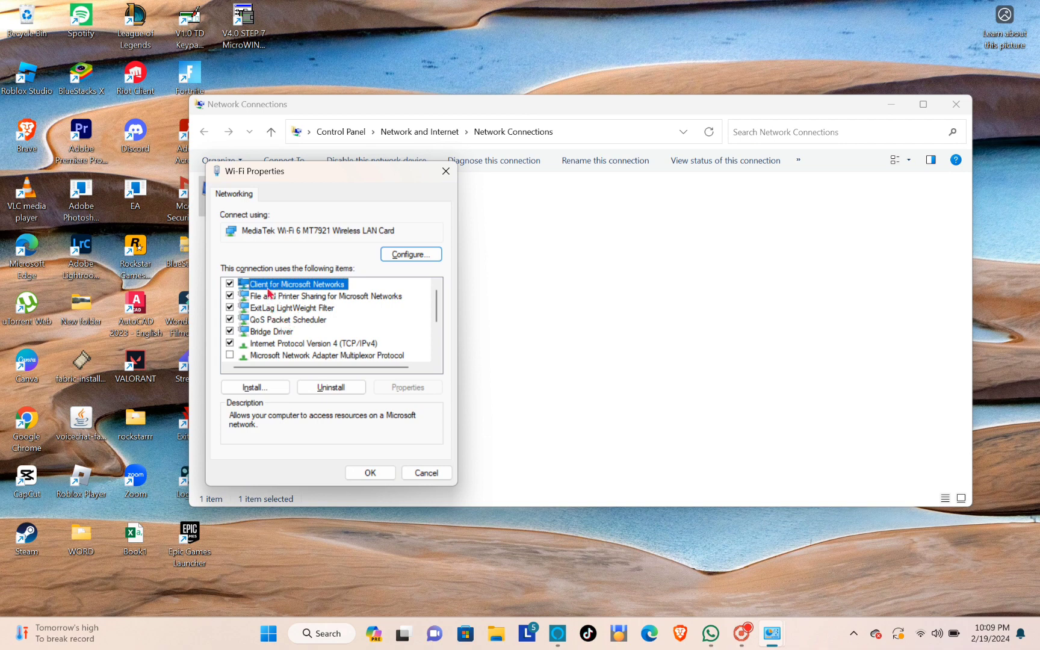
pyautogui.doubleClick(287, 344)
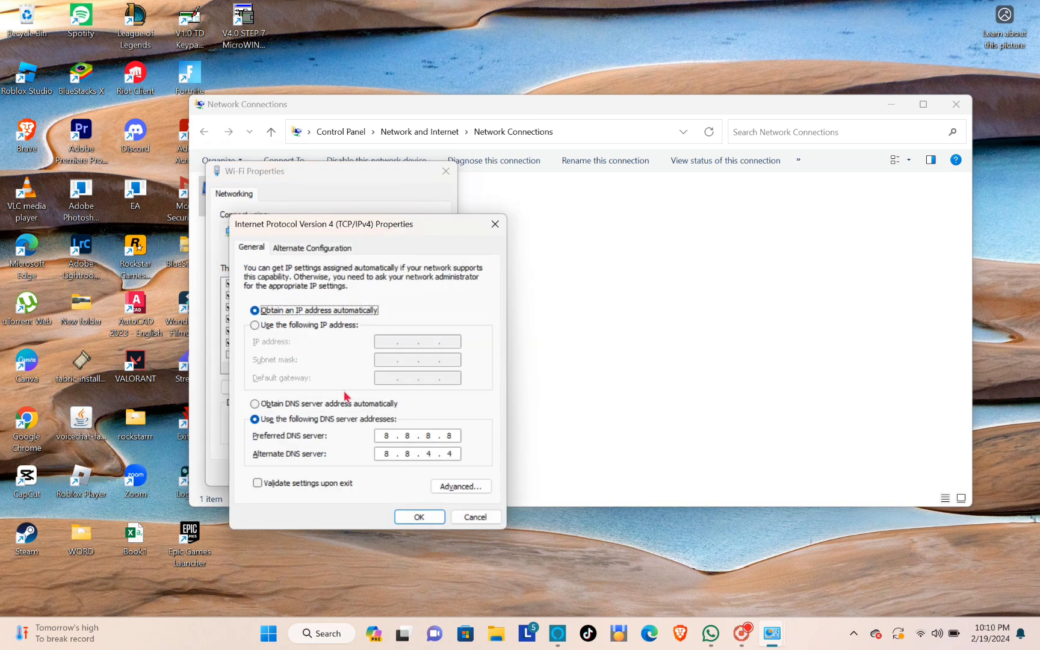
# Step: Set the preferred DNS server of the Wi-Fi connection to 1.1.1.1
pyautogui.click(402, 435)
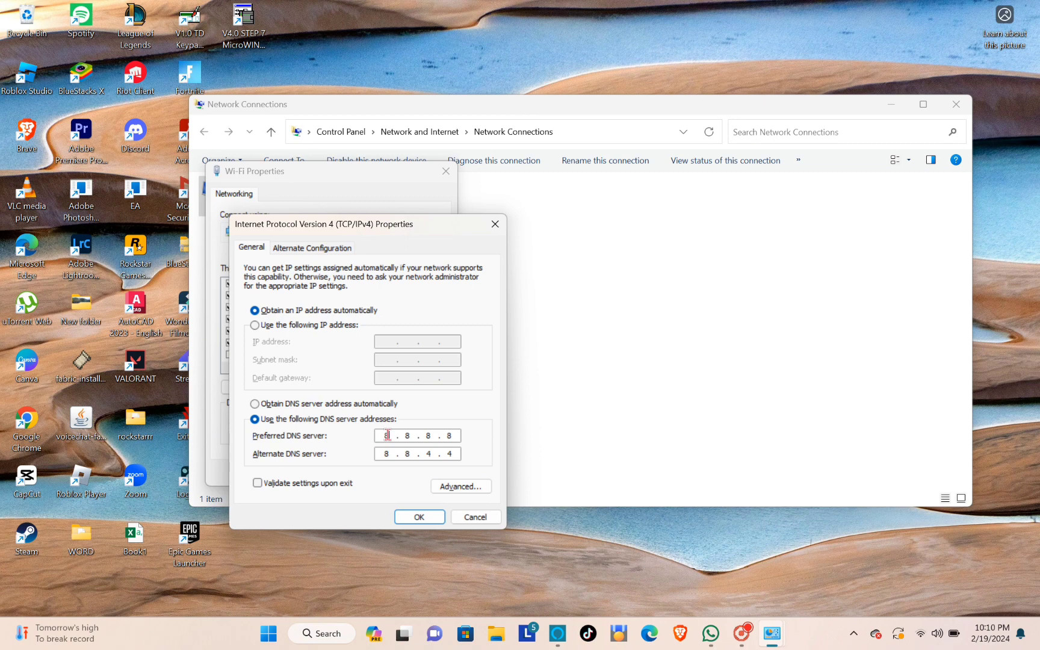
pyautogui.write('1.1')
pyautogui.press('BackSpace')
pyautogui.press('BackSpace')
pyautogui.press('BackSpace')
pyautogui.write('1.1.1')
pyautogui.write('1')
pyautogui.press('BackSpace')
pyautogui.write('.1')
# Step: Set the alternate DNS server to 1.0.0.1 and accept the IPv4 and Wi-Fi properties
pyautogui.click(388, 453)
pyautogui.write('1')
pyautogui.press('BackSpace')
pyautogui.click(390, 455)
pyautogui.press('BackSpace')
pyautogui.write('1.0.0.1')
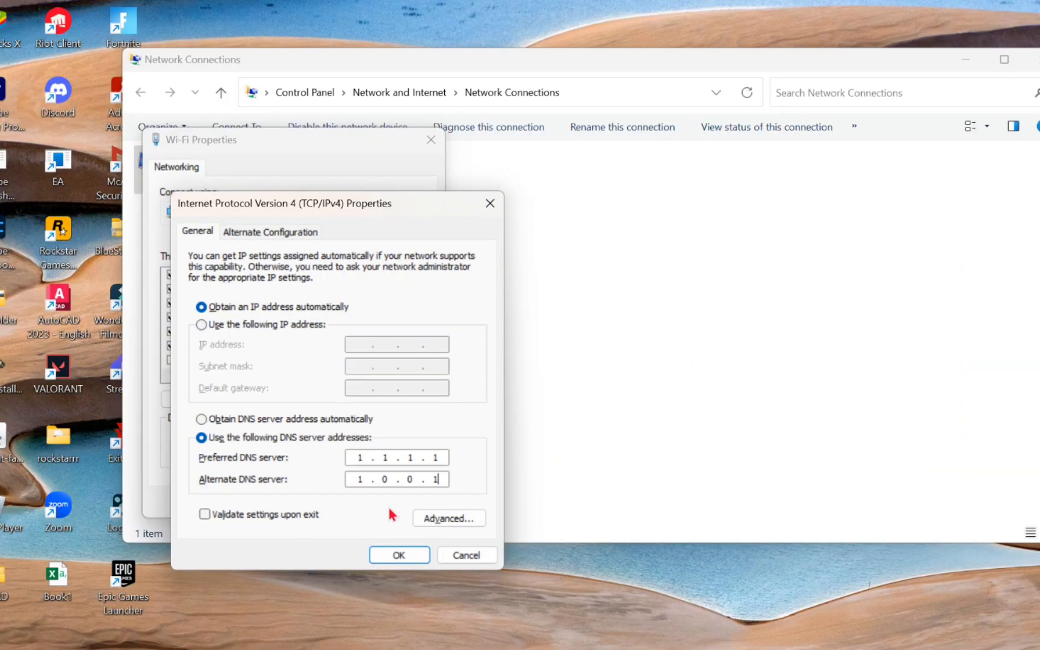
pyautogui.click(428, 521)
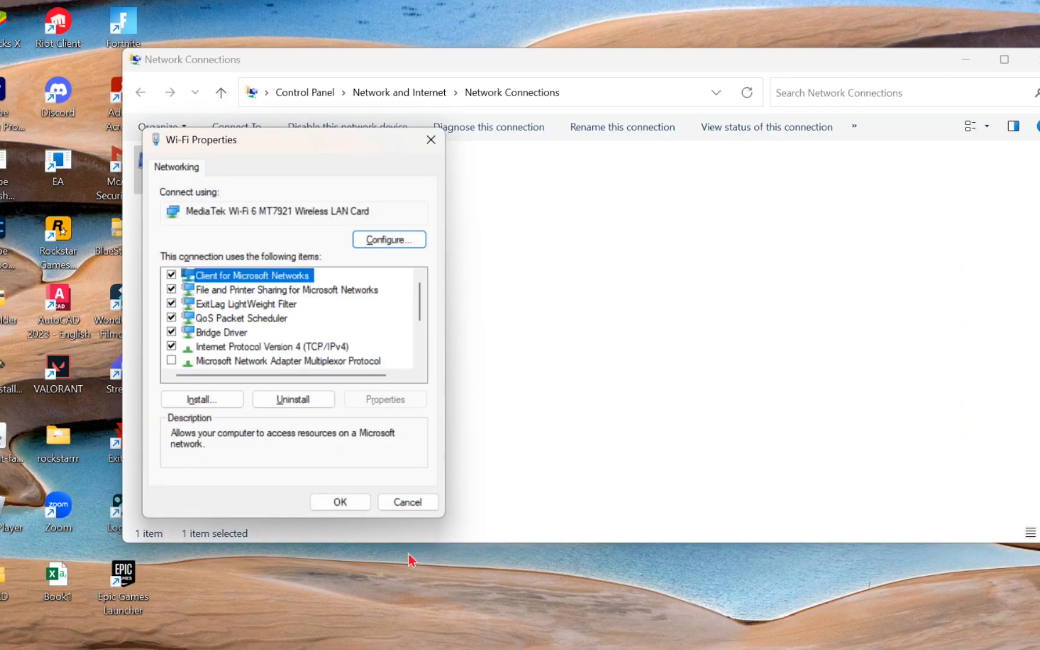
pyautogui.click(348, 503)
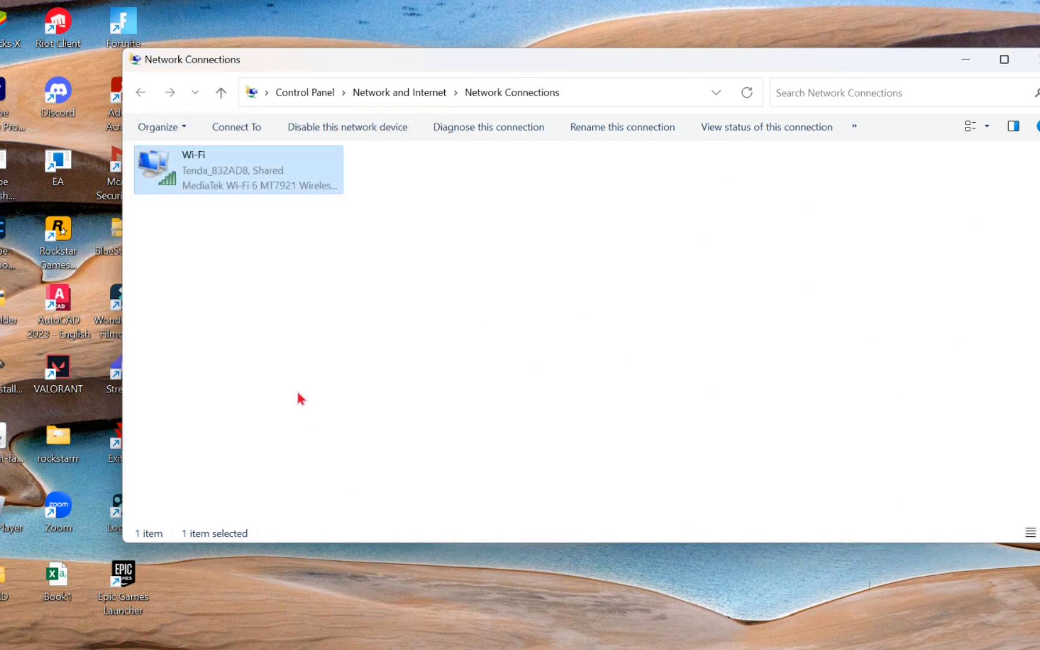
# Step: Open the advanced properties of the Wi-Fi connection's MediaTek Wi-Fi 6 MT7921 wireless LAN card
pyautogui.rightClick(289, 181)
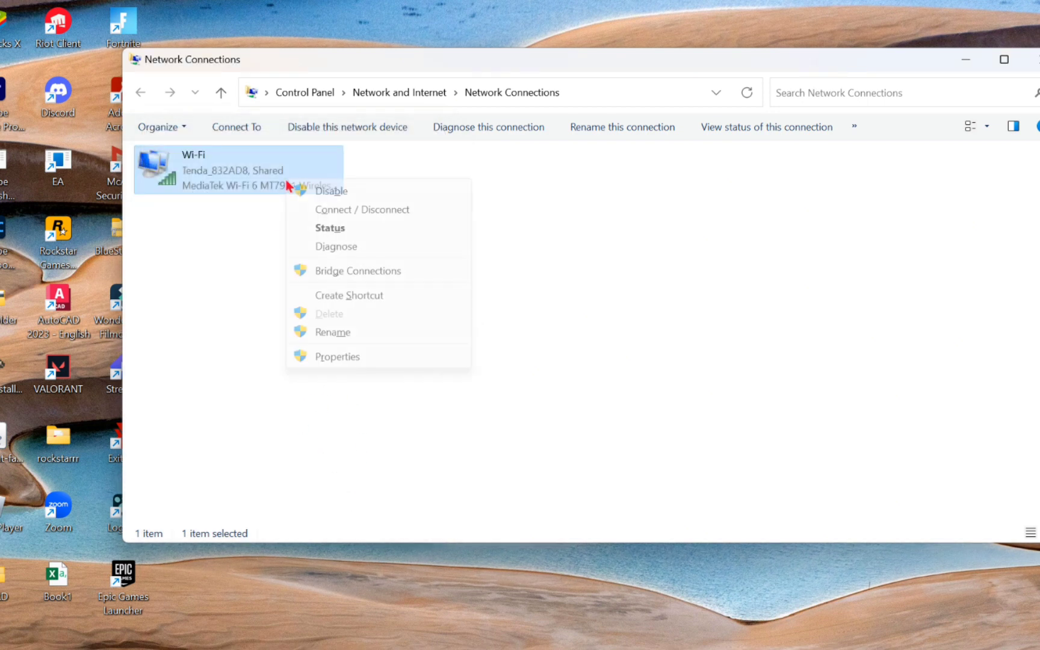
pyautogui.click(361, 357)
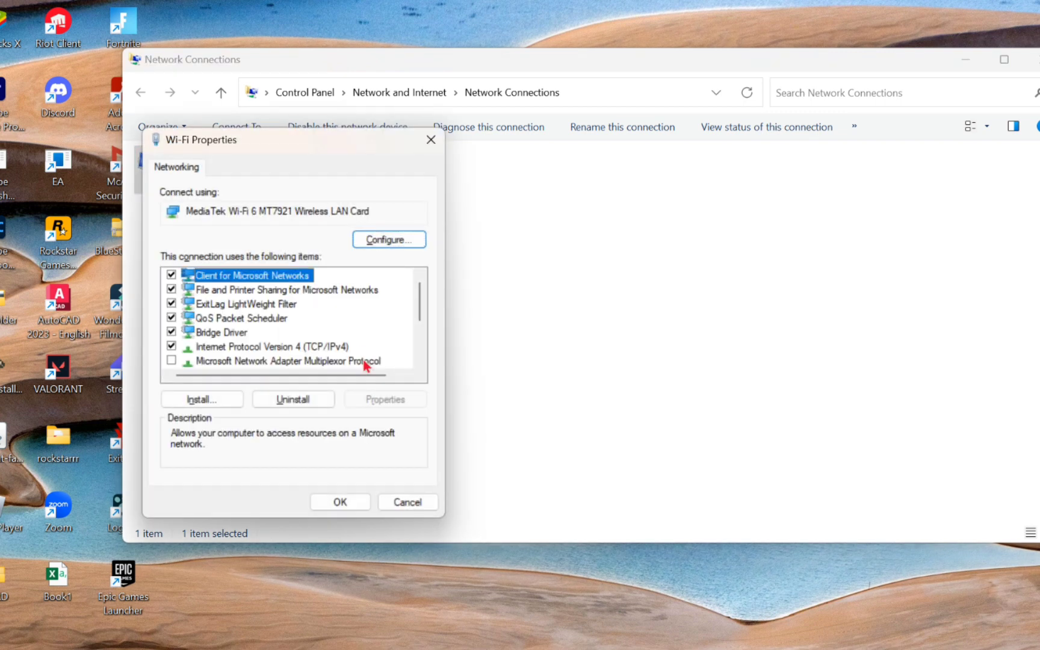
pyautogui.click(393, 242)
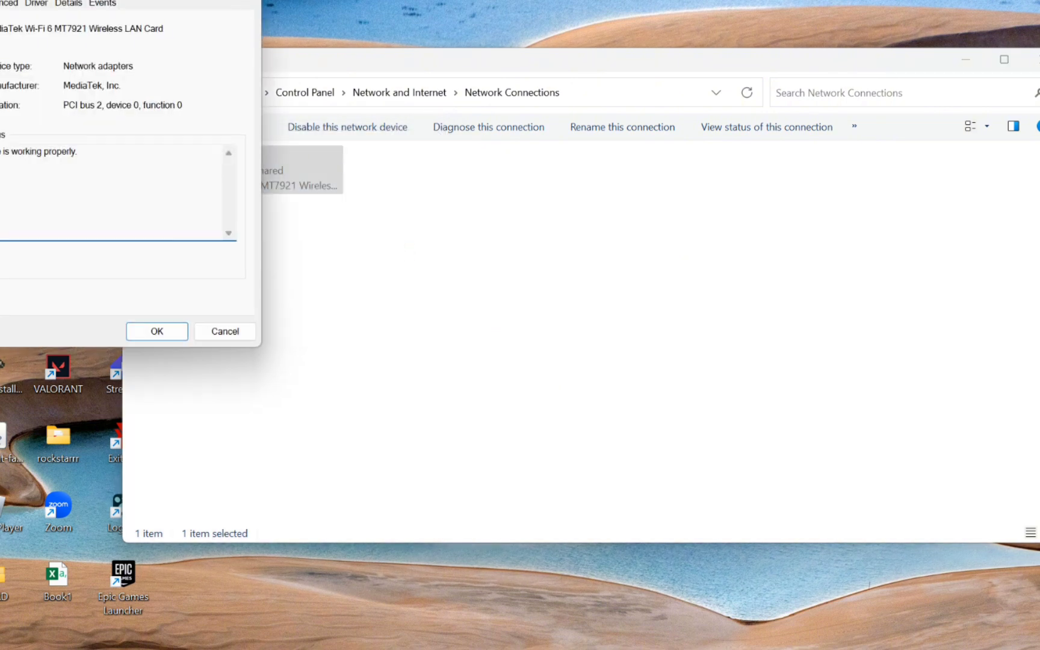
pyautogui.moveTo(199, 0); pyautogui.dragTo(596, 128)
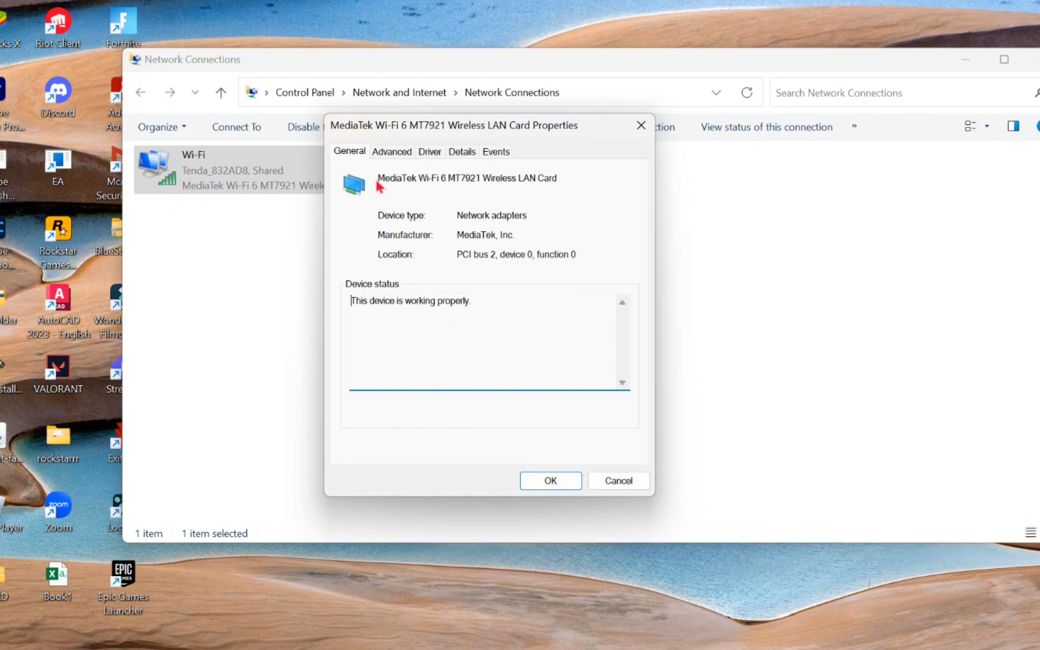
pyautogui.click(383, 151)
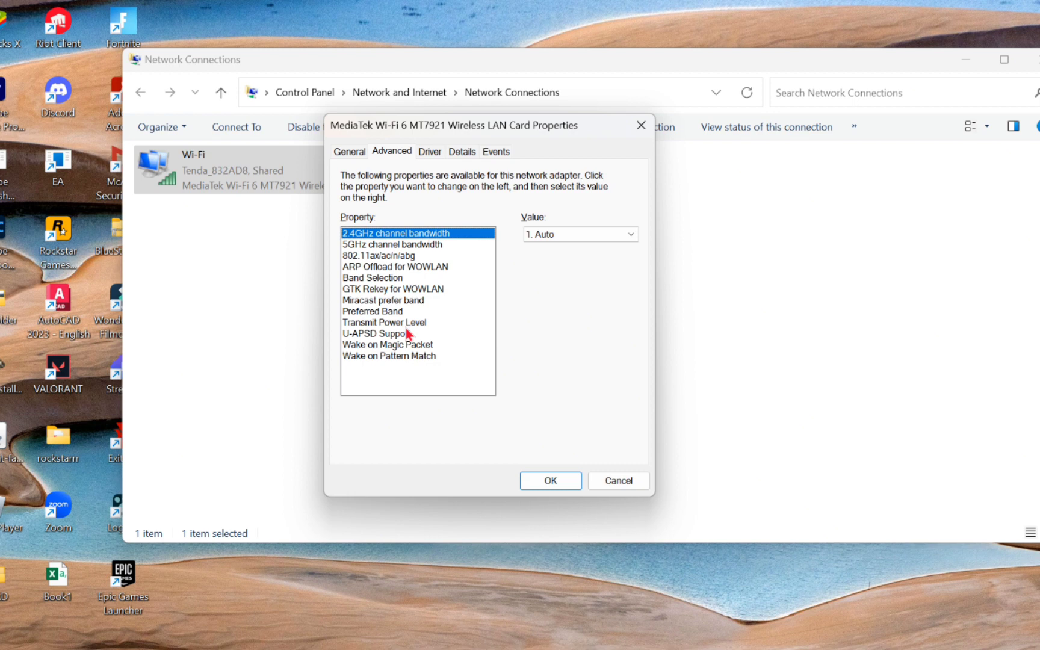
# Step: Keep 2.4GHz channel bandwidth on Auto and set the Preferred Band property to Prefer 5GHz band
pyautogui.click(585, 237)
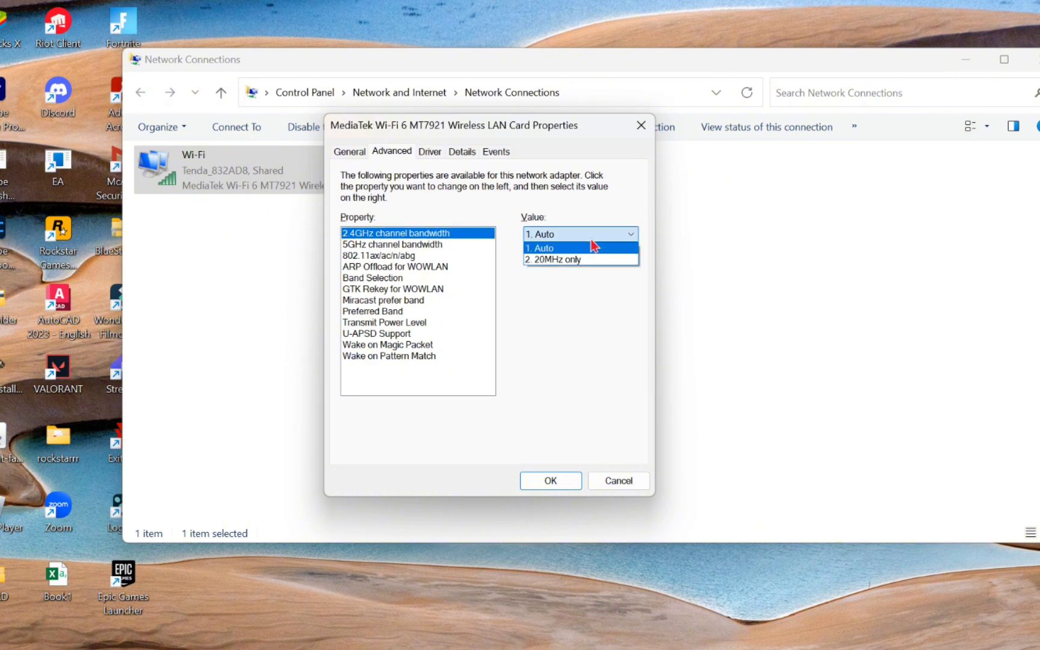
pyautogui.click(586, 237)
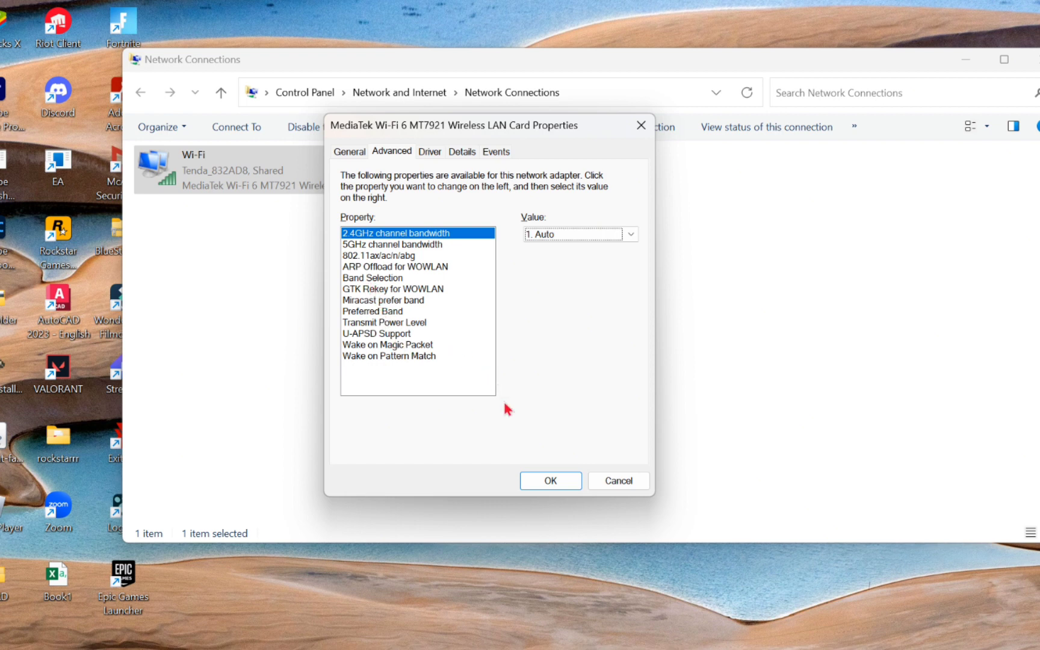
pyautogui.click(363, 313)
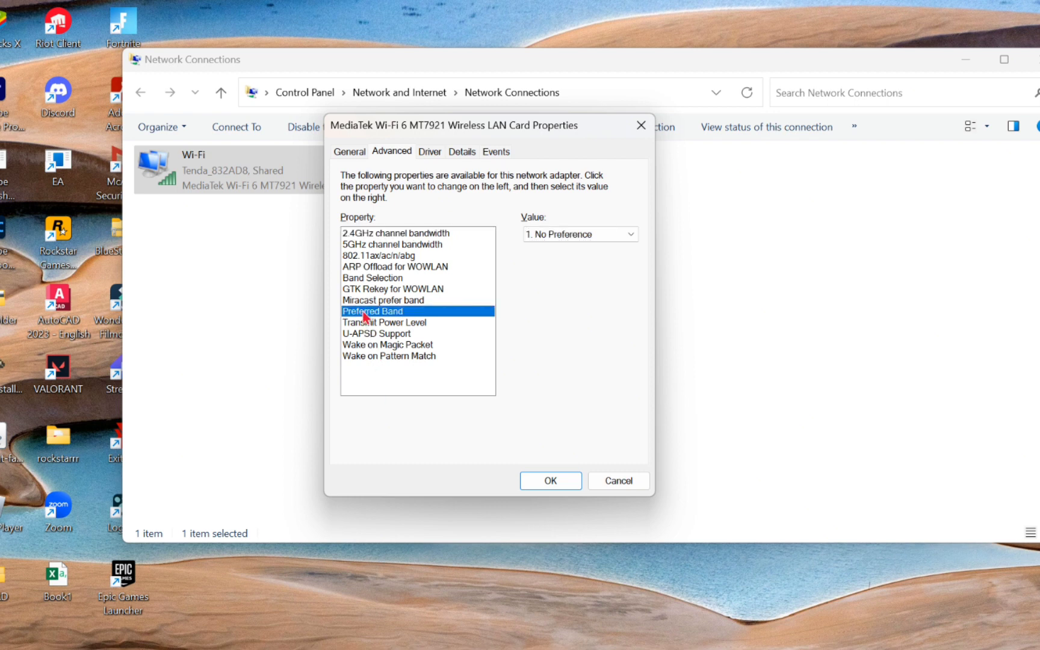
pyautogui.click(580, 234)
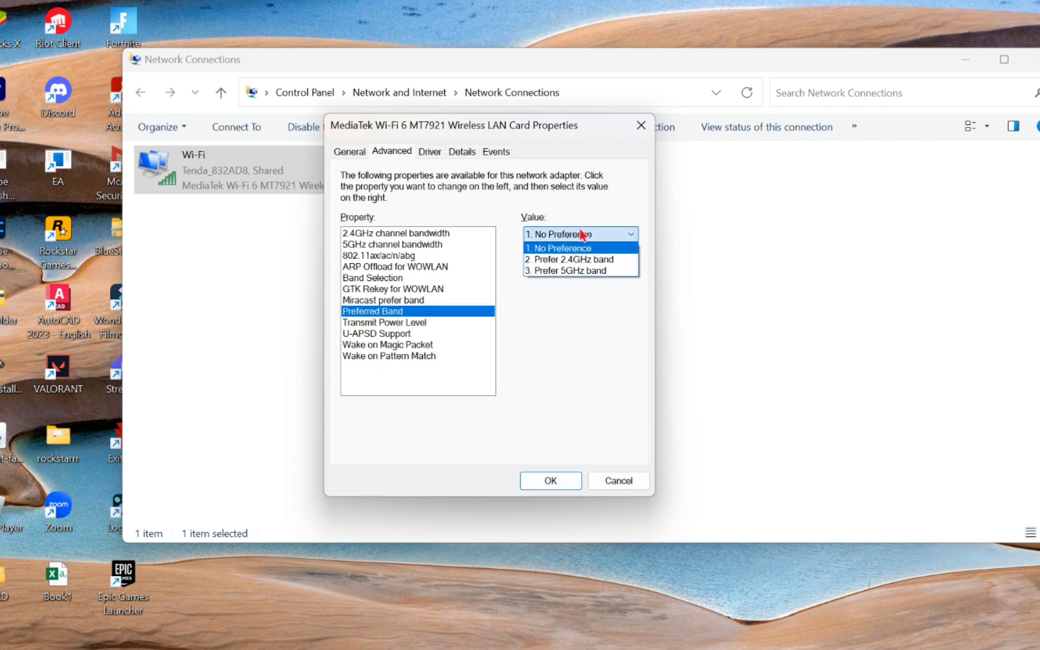
pyautogui.click(580, 270)
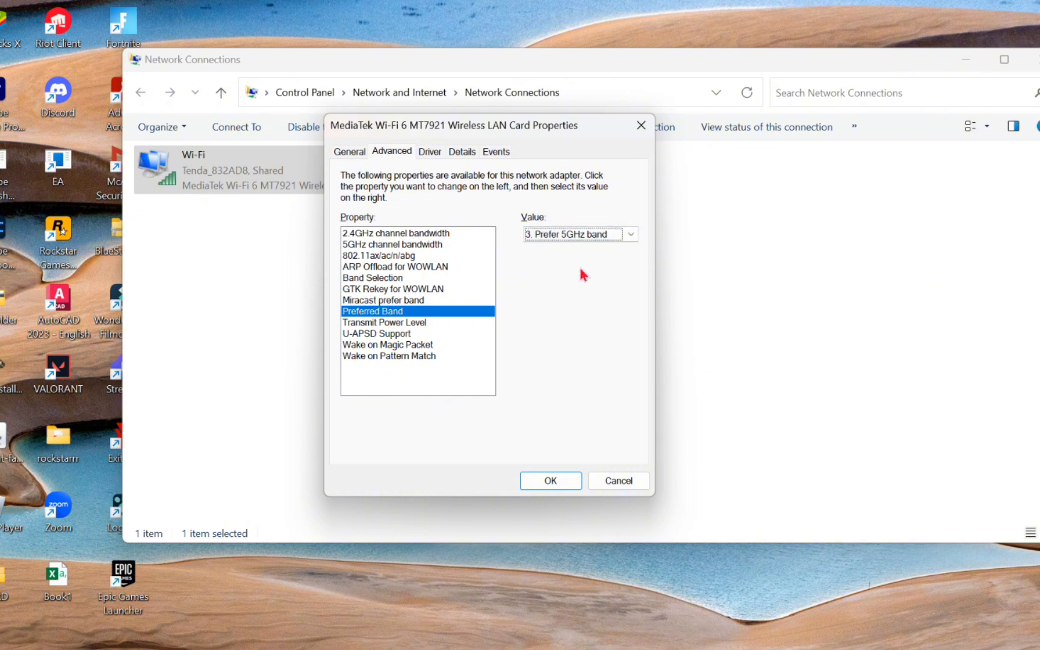
pyautogui.click(602, 234)
pyautogui.click(602, 235)
# Step: Review the adapter's Wake on Magic Packet, Wake on Pattern Match, Band Selection, 5GHz channel bandwidth, Miracast prefer band and Preferred Band values
pyautogui.click(427, 347)
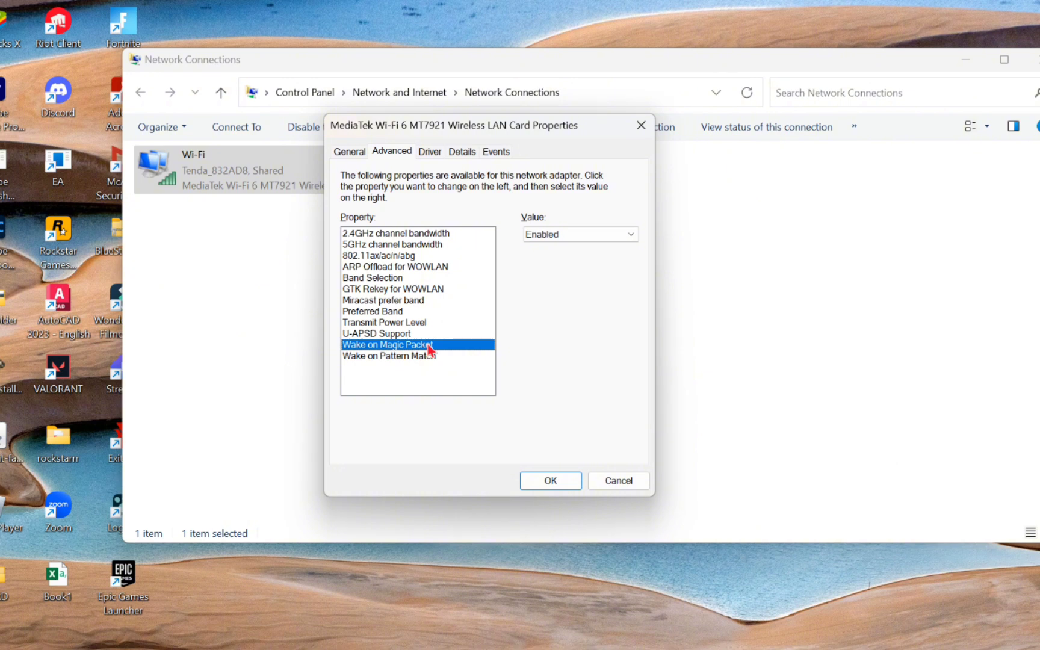
pyautogui.click(388, 357)
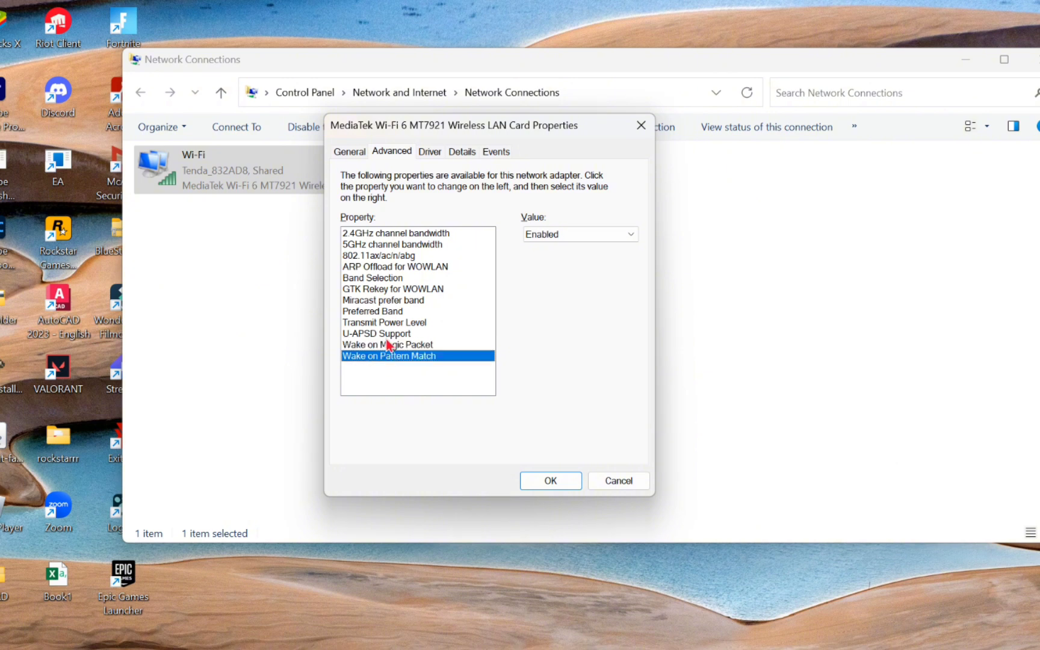
pyautogui.click(375, 279)
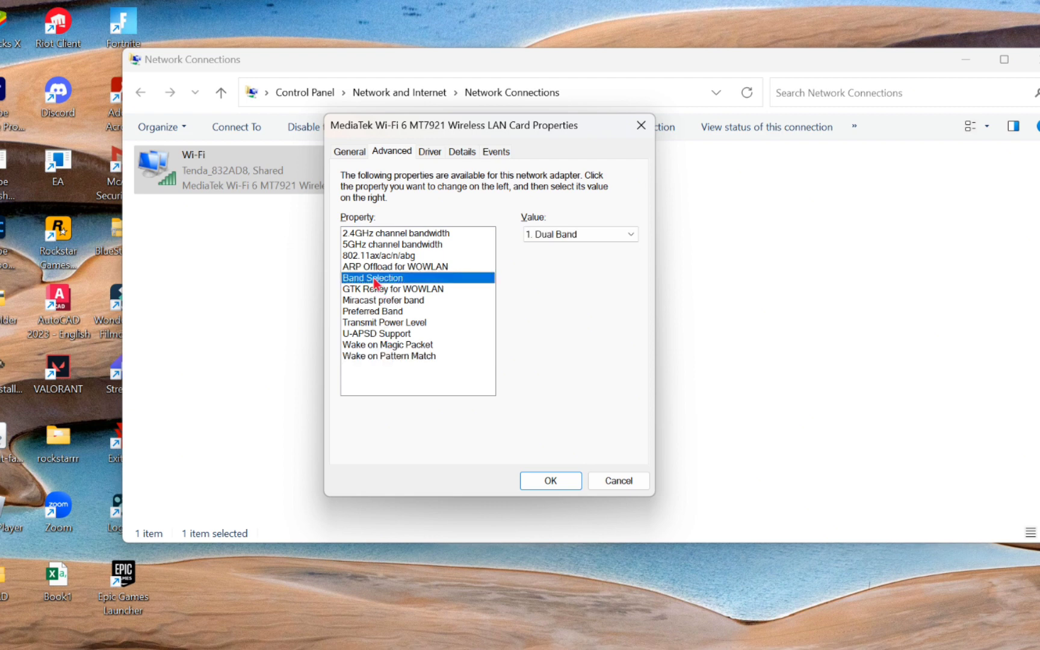
pyautogui.click(564, 236)
pyautogui.click(565, 237)
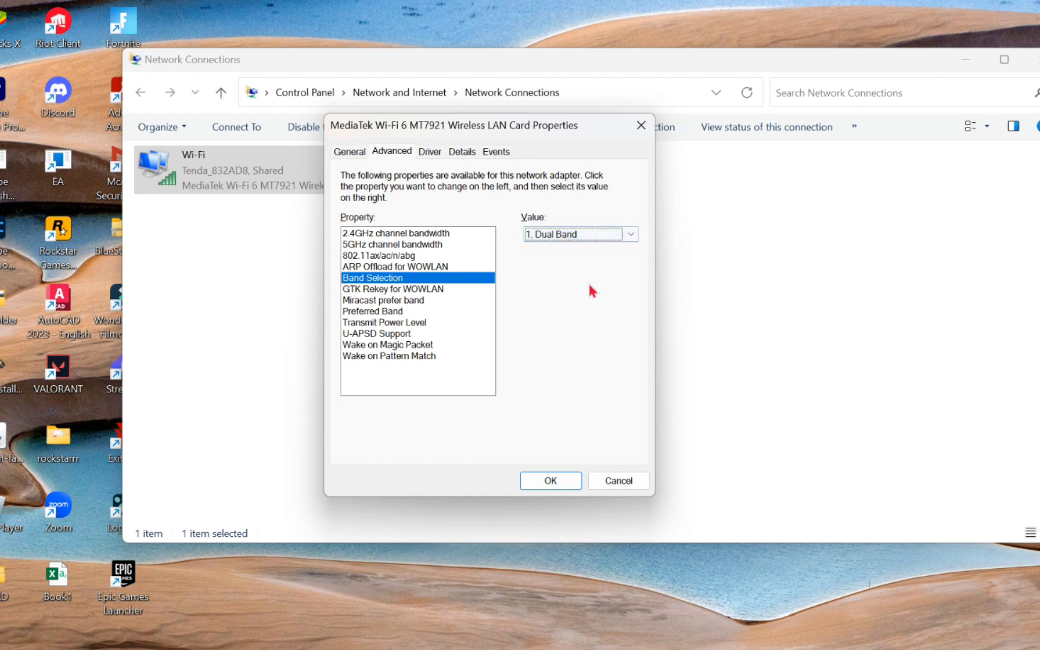
pyautogui.click(391, 246)
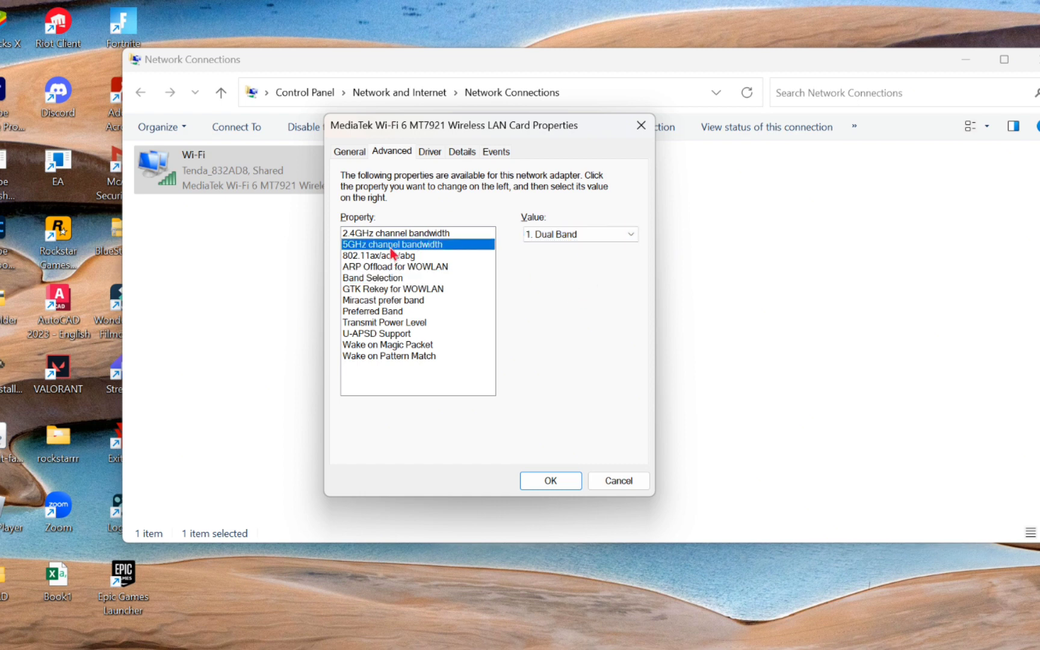
pyautogui.click(566, 235)
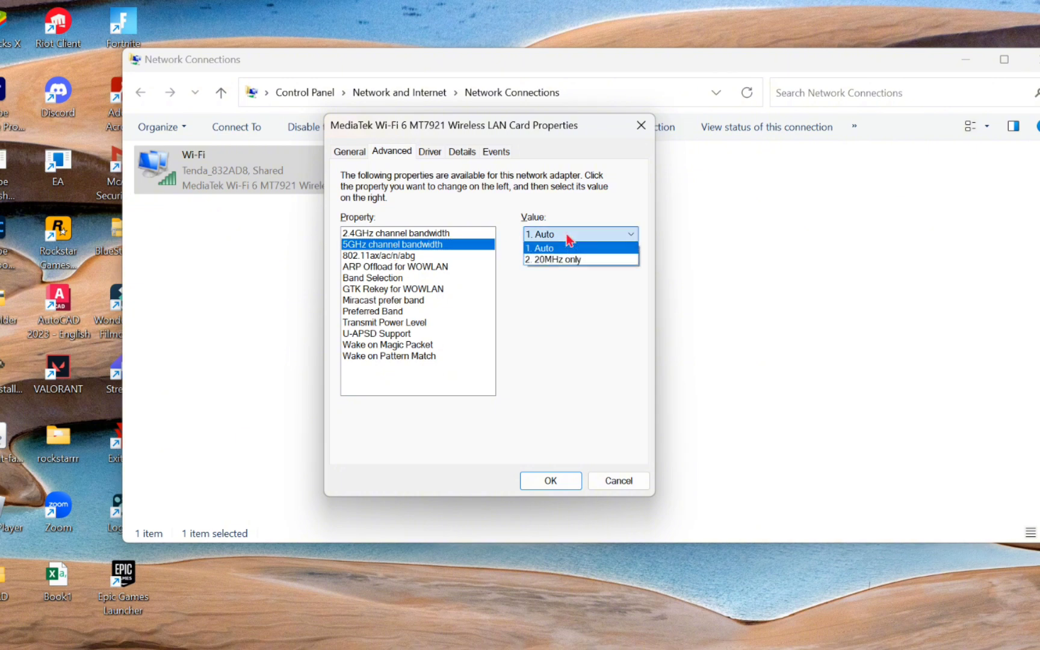
pyautogui.click(569, 244)
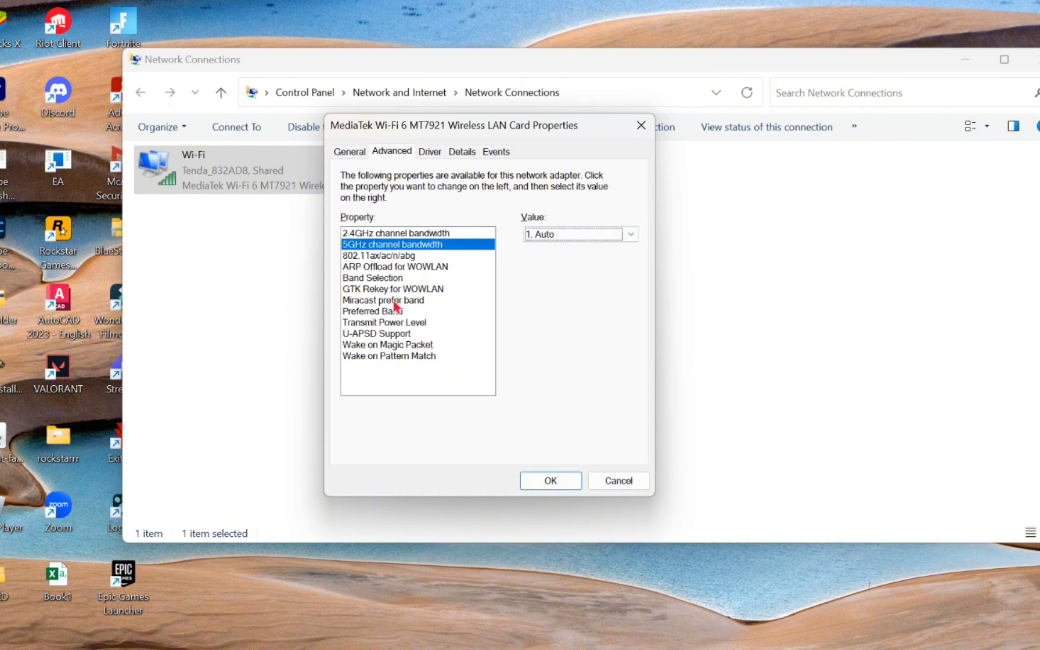
pyautogui.click(394, 302)
pyautogui.click(386, 312)
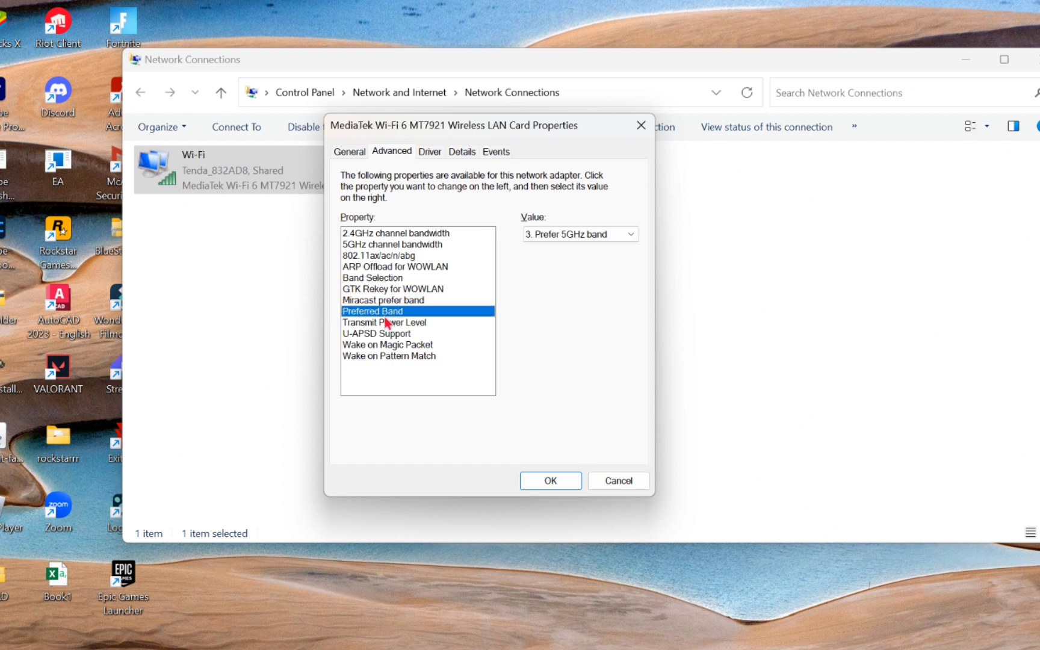
# Step: Set the adapter's Transmit Power Level to Medium
pyautogui.click(386, 322)
pyautogui.click(574, 239)
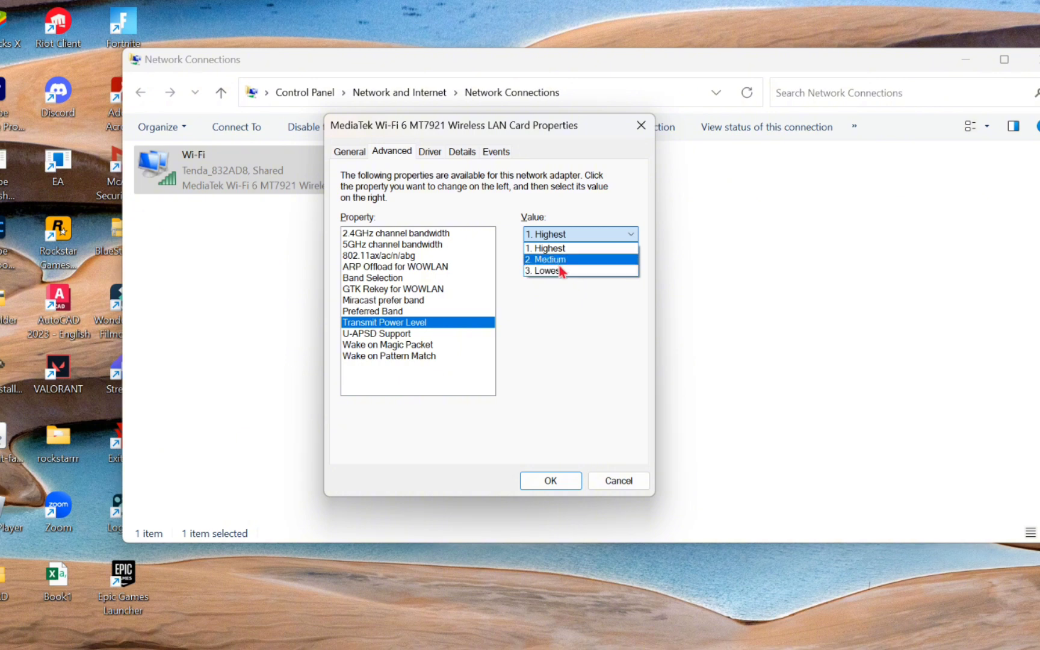
pyautogui.click(560, 265)
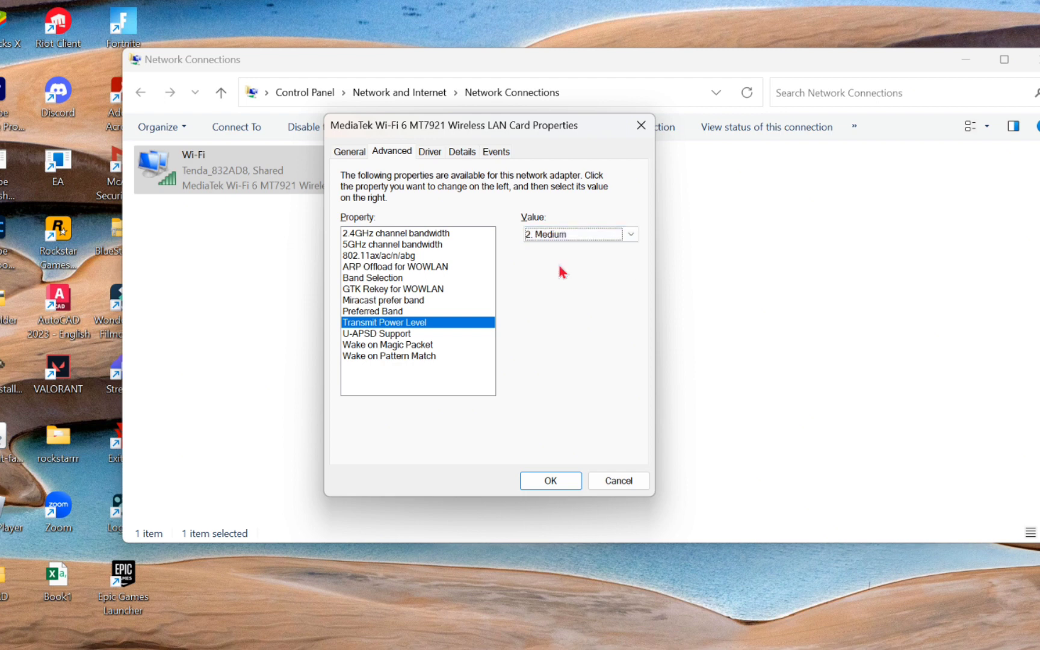
# Step: Keep both the 2.4GHz channel bandwidth and the 5GHz channel bandwidth of the wireless adapter on Auto
pyautogui.click(410, 247)
pyautogui.click(418, 236)
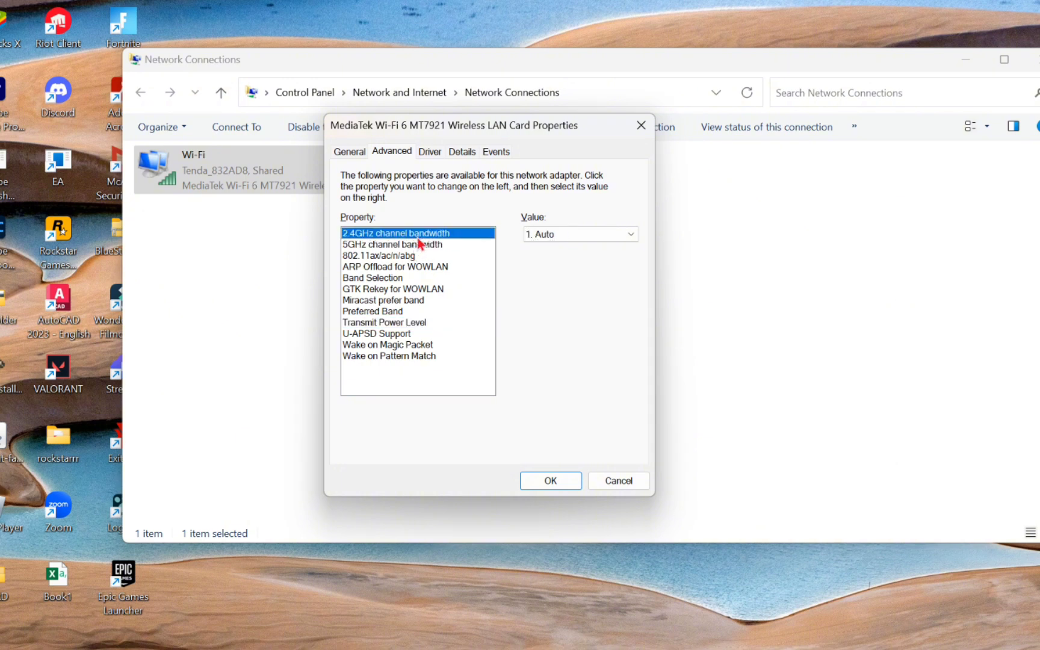
pyautogui.click(573, 234)
pyautogui.click(577, 243)
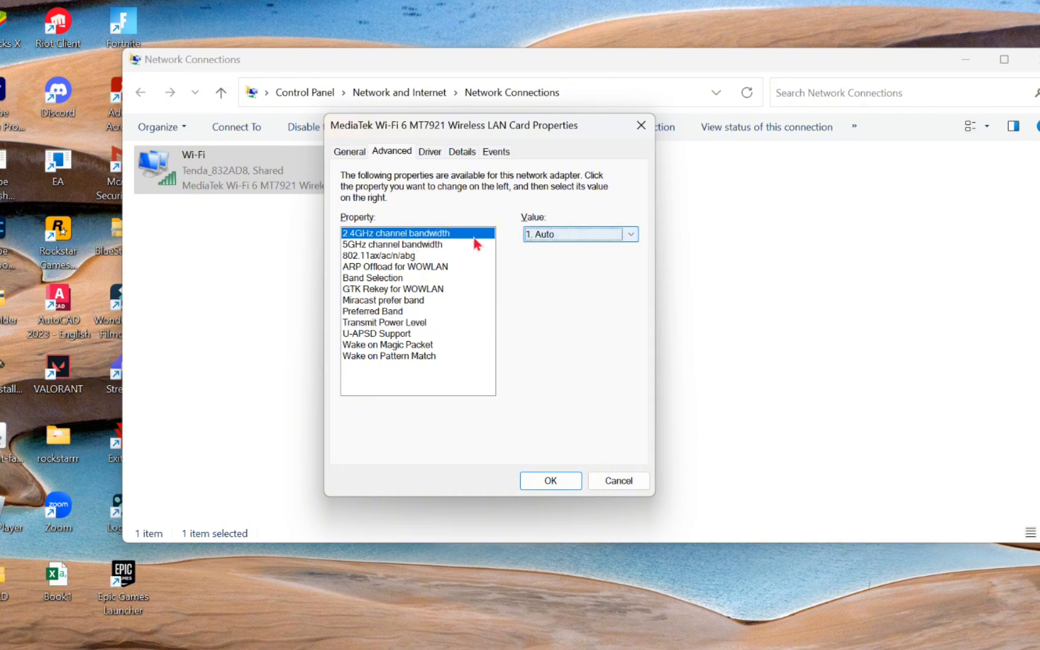
pyautogui.click(466, 244)
pyautogui.click(567, 236)
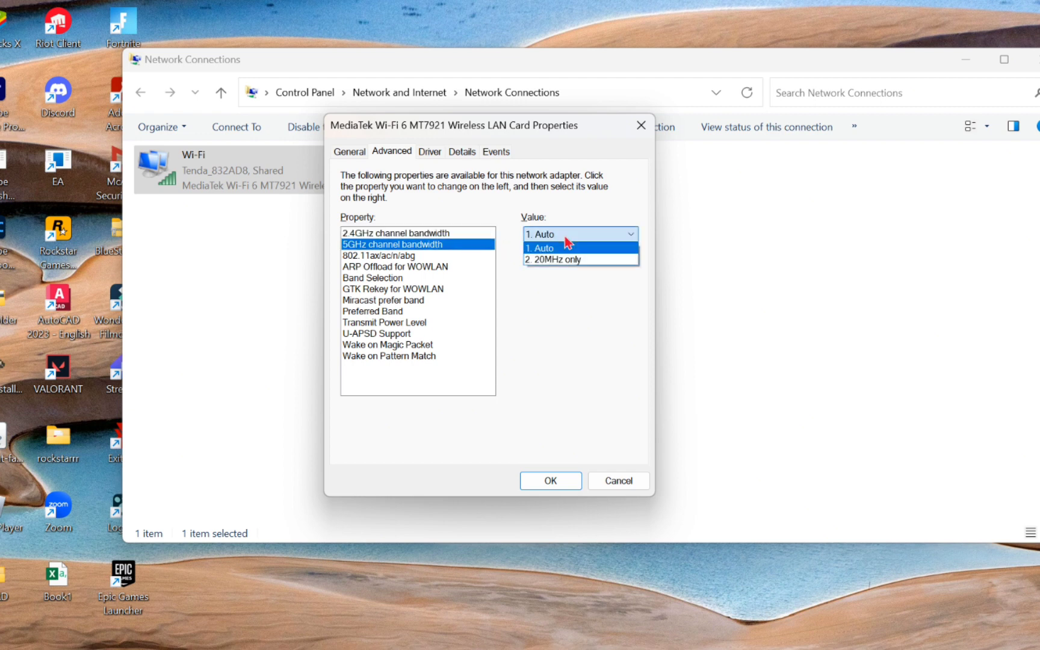
pyautogui.click(567, 247)
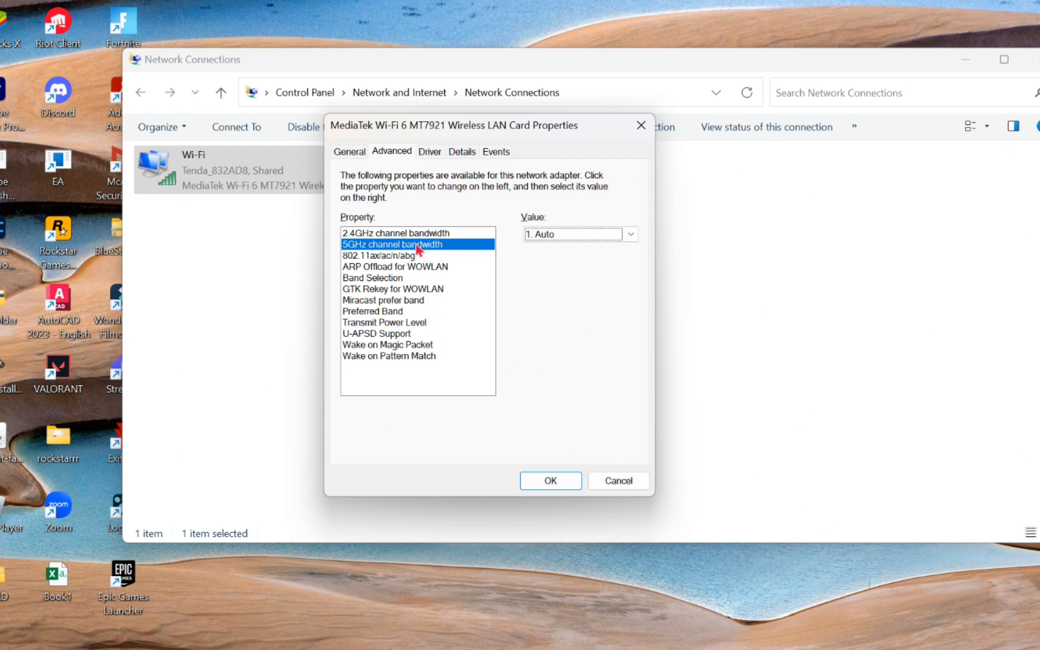
# Step: Check the adapter's Band Selection and Preferred Band values and save the adapter properties
pyautogui.click(398, 278)
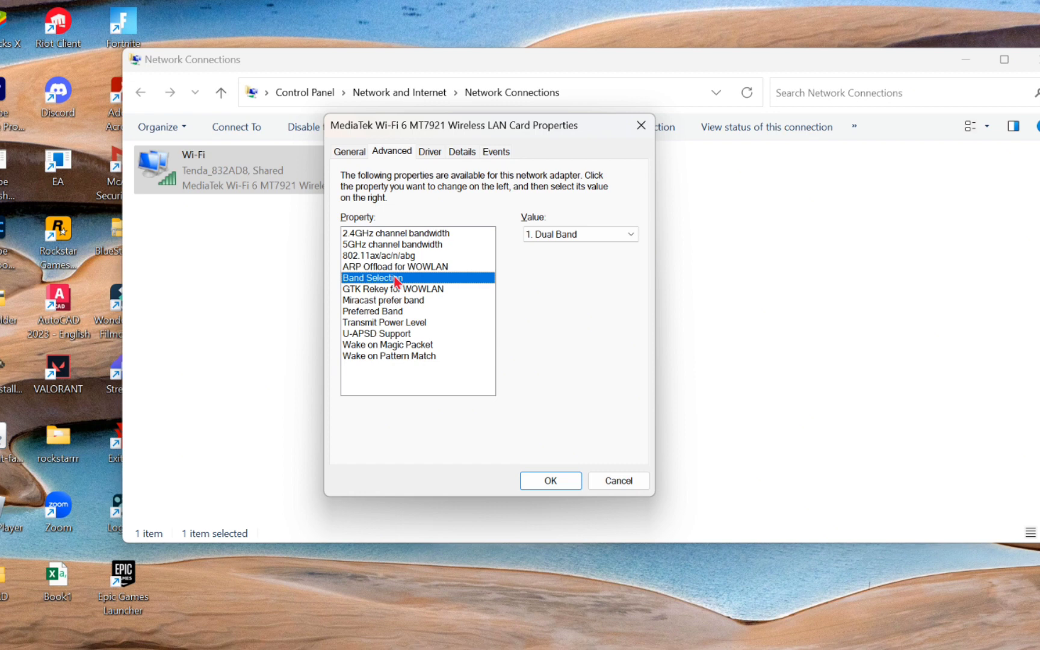
pyautogui.click(379, 312)
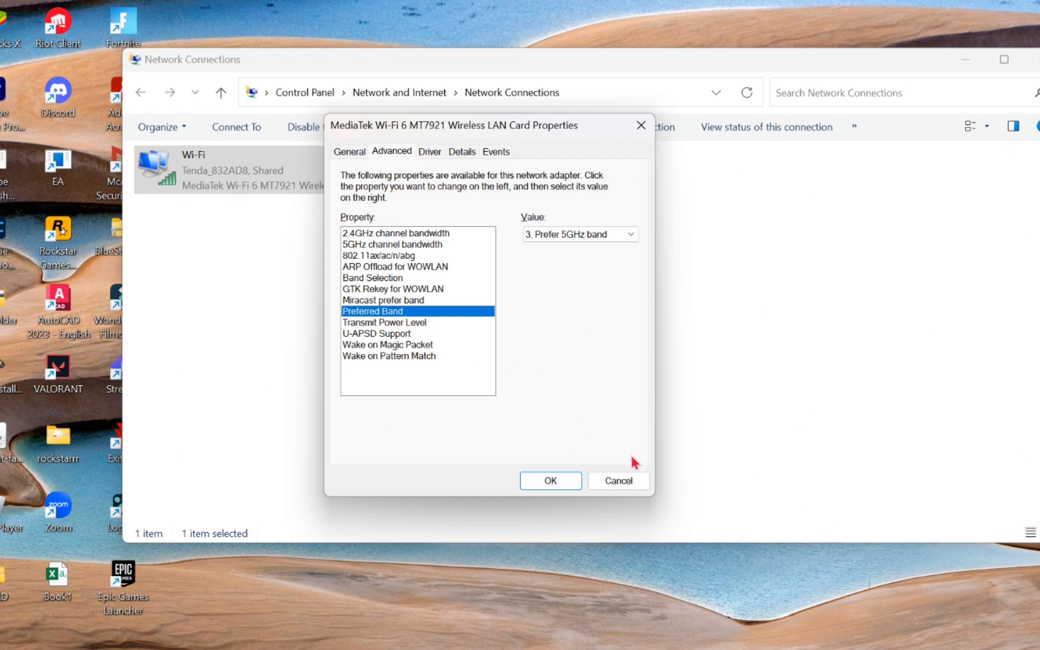
pyautogui.click(547, 480)
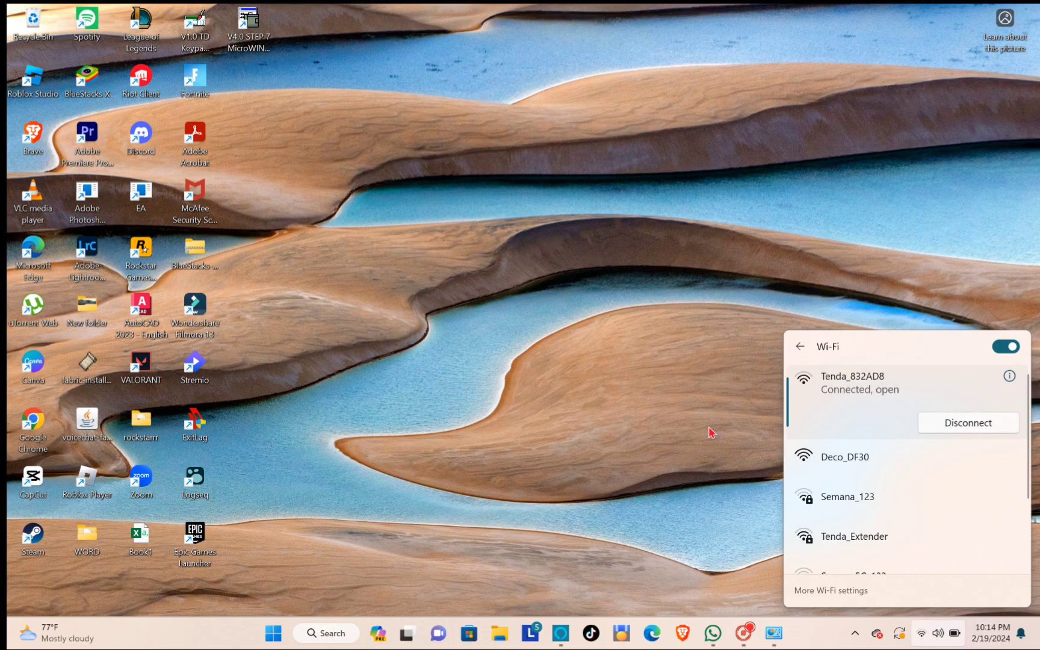
# Step: Dismiss the Wi-Fi network list, view the computer's power options including Restart, and close them without choosing one
pyautogui.click(709, 433)
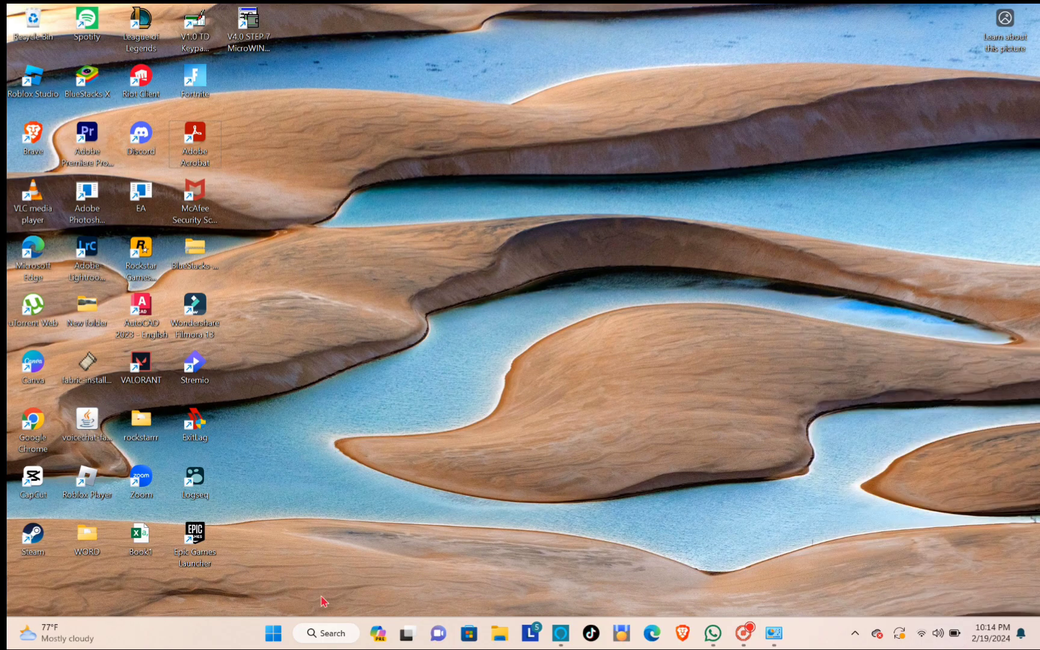
pyautogui.click(274, 632)
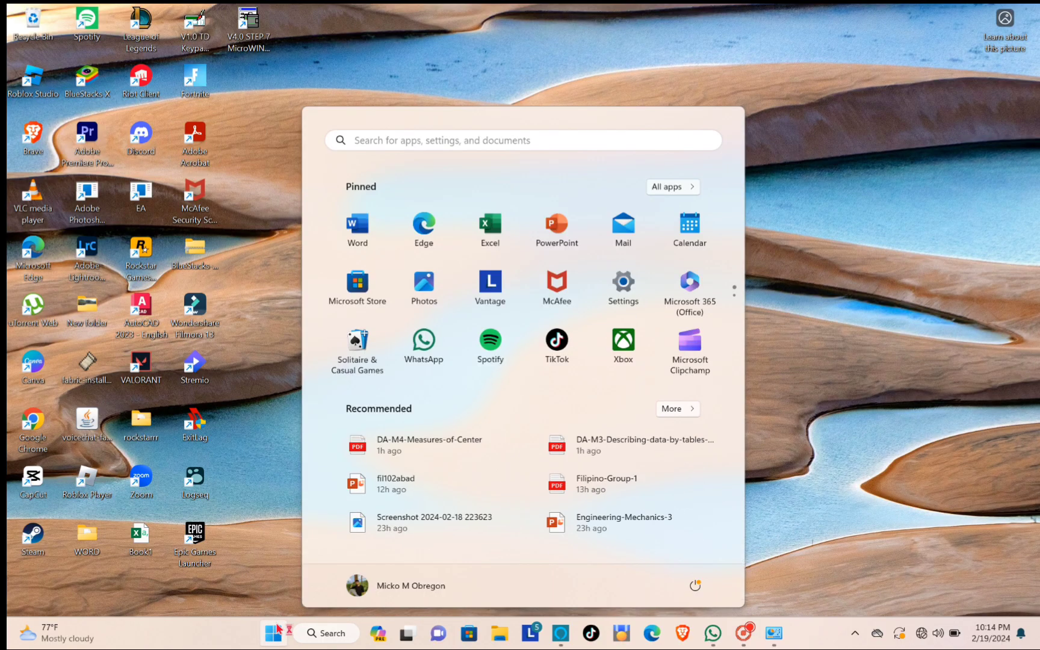
pyautogui.click(694, 584)
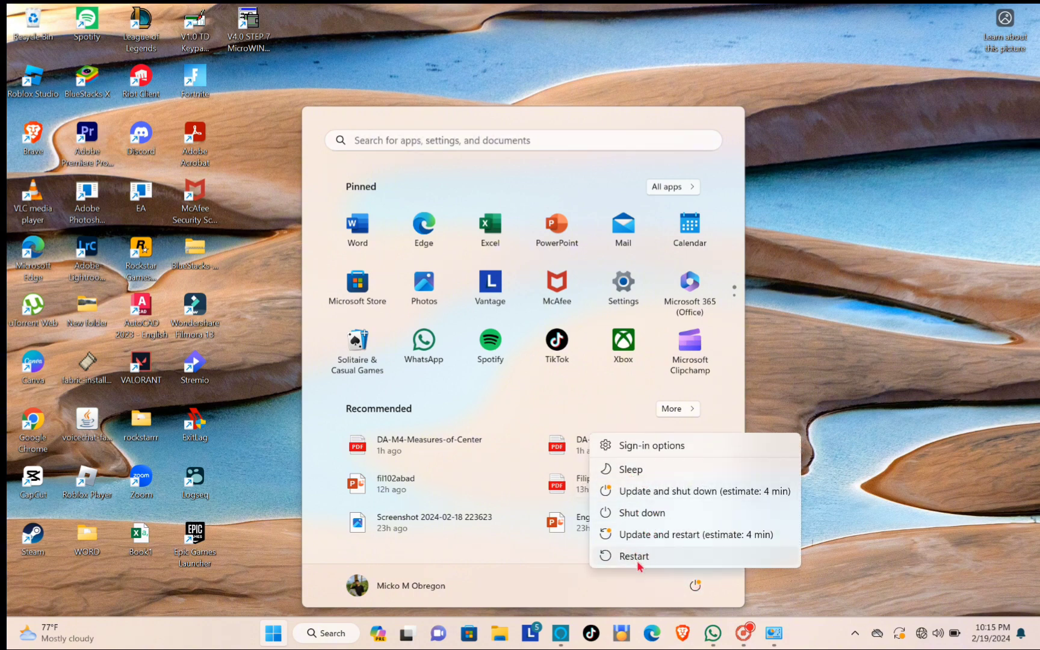
pyautogui.click(845, 308)
pyautogui.click(844, 309)
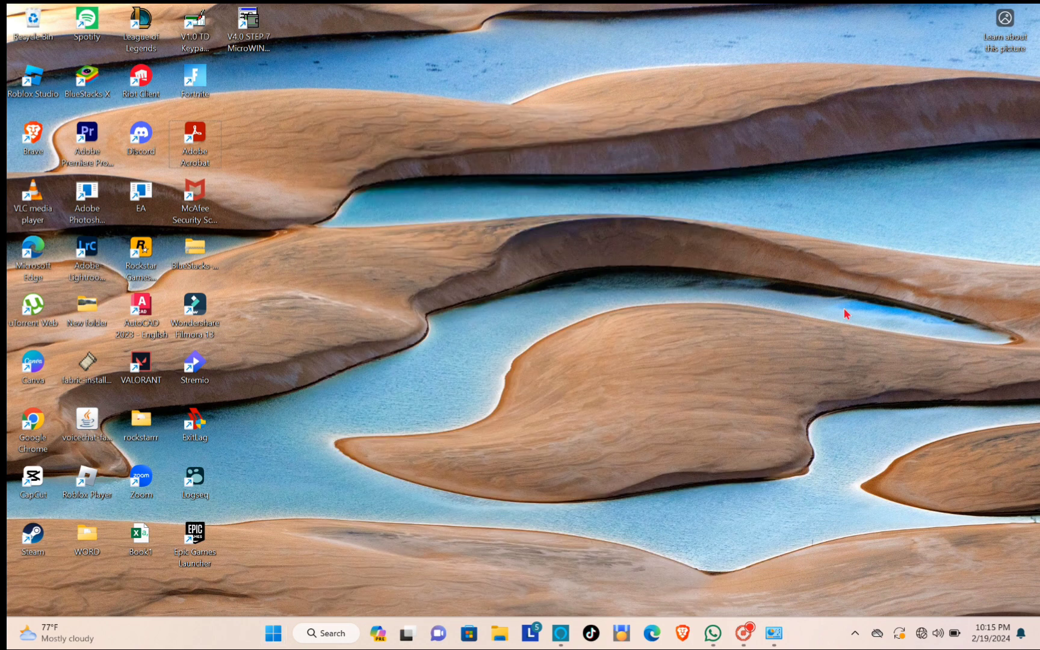